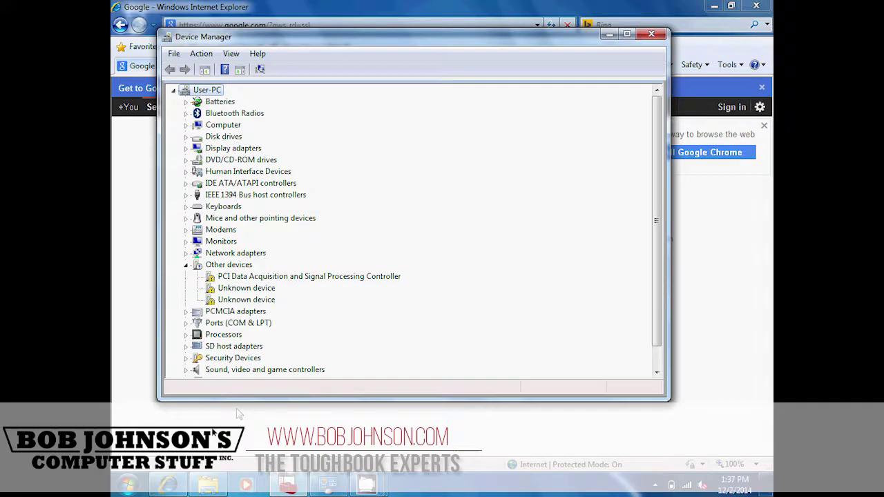
# Search Google for 'panasonic drivers'.
pyautogui.click(237, 412)
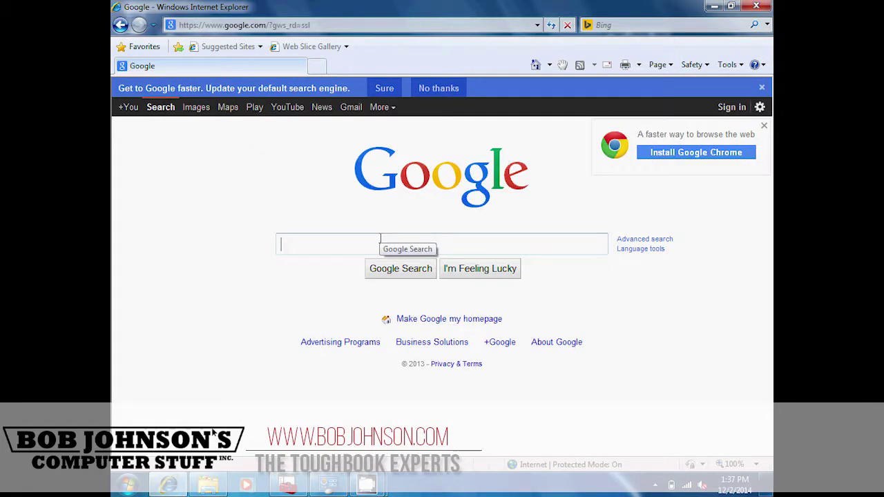
pyautogui.write('panasonic de')
pyautogui.press('BackSpace')
pyautogui.press('BackSpace')
pyautogui.press('BackSpace')
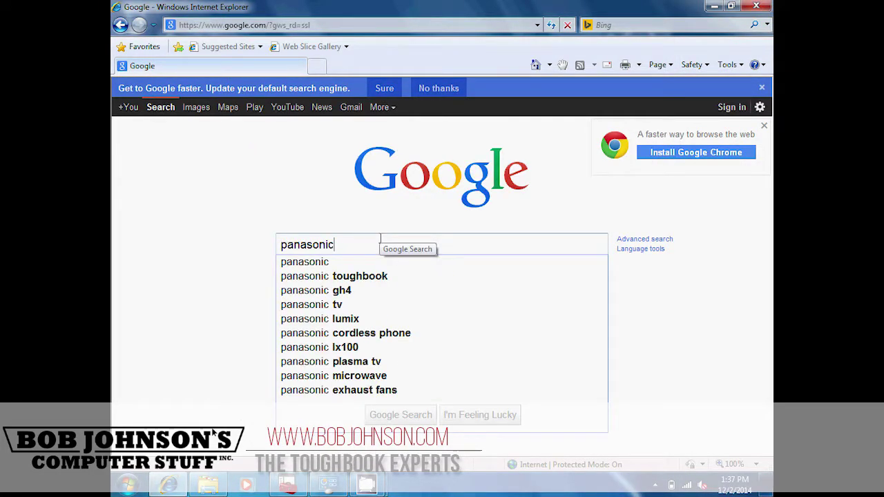
pyautogui.write('dric')
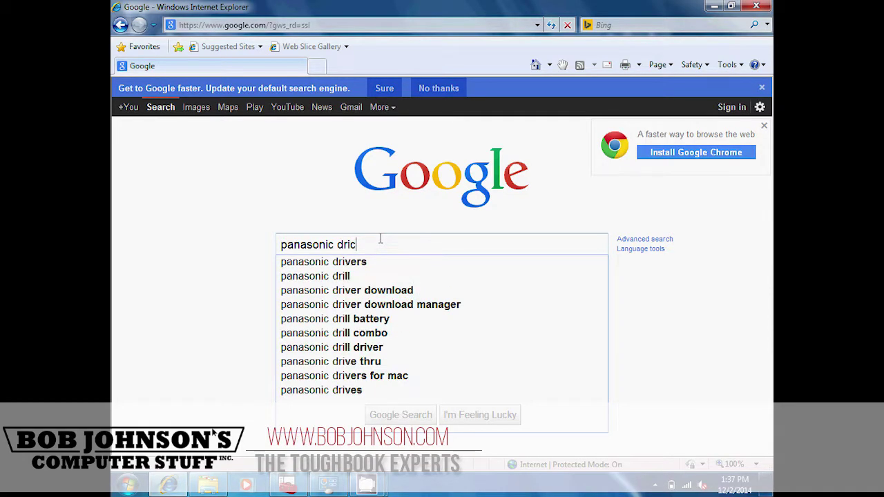
pyautogui.press('Down')
pyautogui.press('Return')
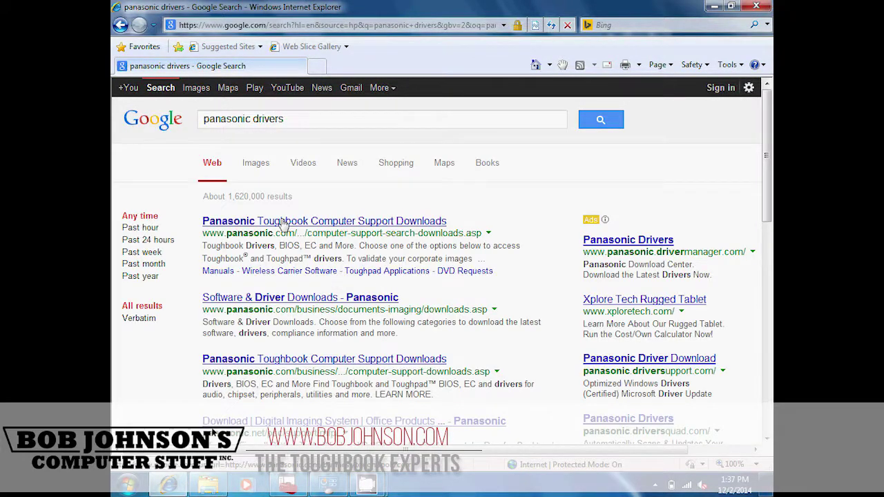
# From Panasonic Toughbook support downloads, search All Drivers for Toughbook CF-30F/G (mk2), Windows Vista, English (North America).
pyautogui.click(283, 223)
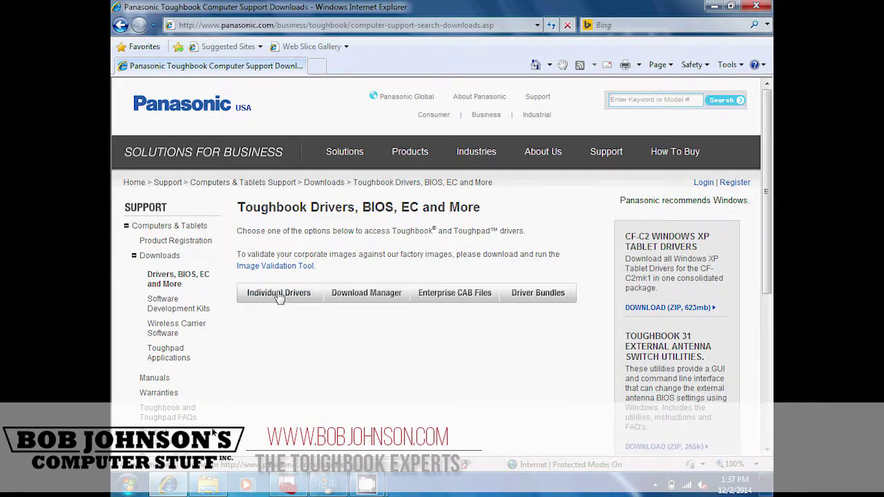
pyautogui.click(279, 292)
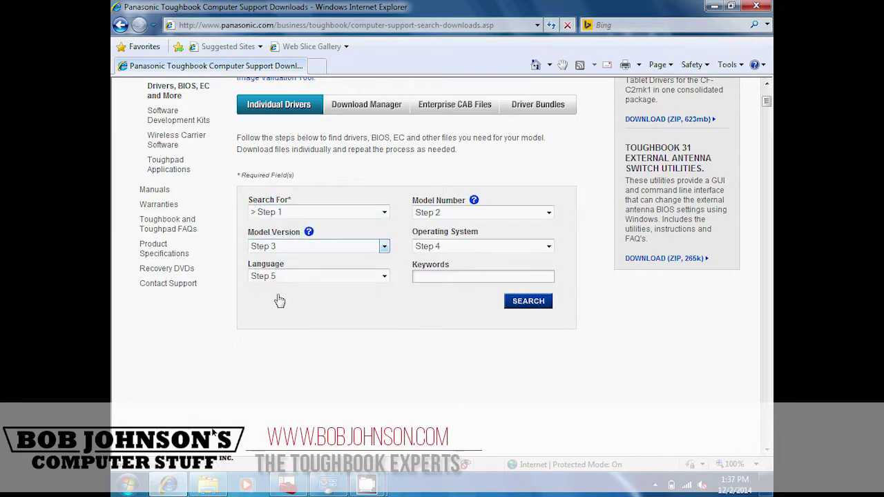
pyautogui.click(364, 226)
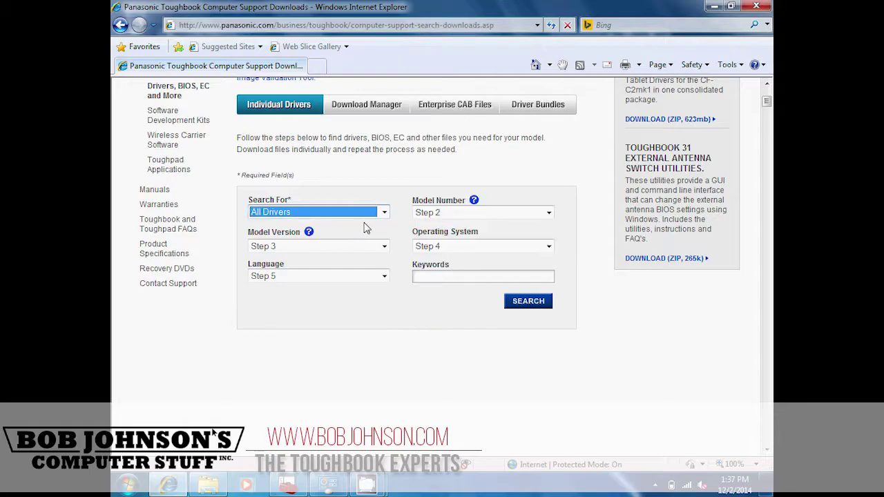
pyautogui.click(483, 213)
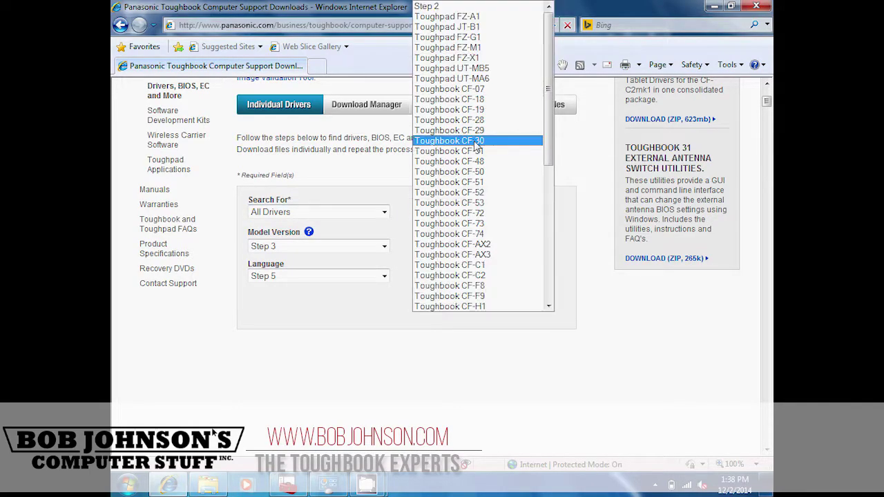
pyautogui.click(476, 141)
pyautogui.click(338, 249)
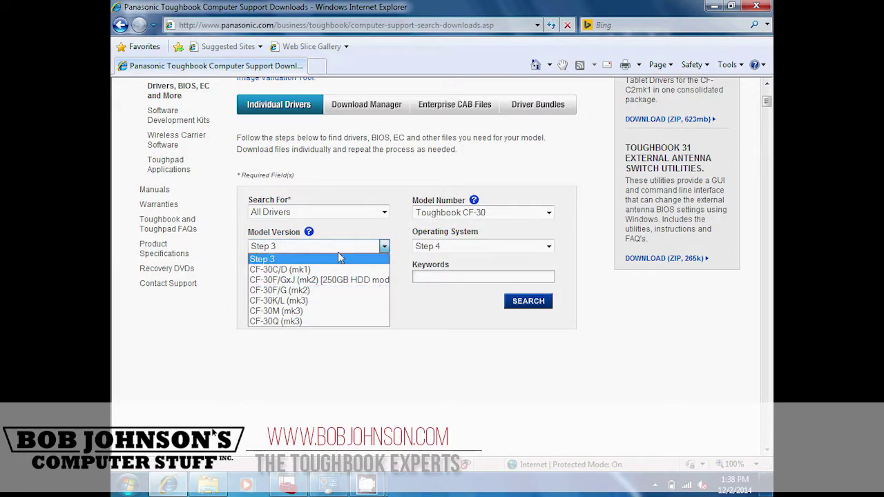
pyautogui.click(320, 292)
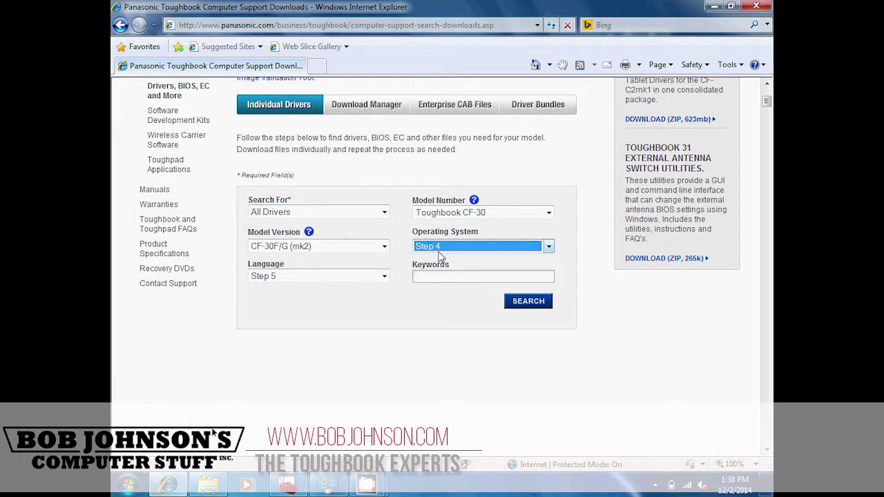
pyautogui.click(384, 277)
pyautogui.click(384, 277)
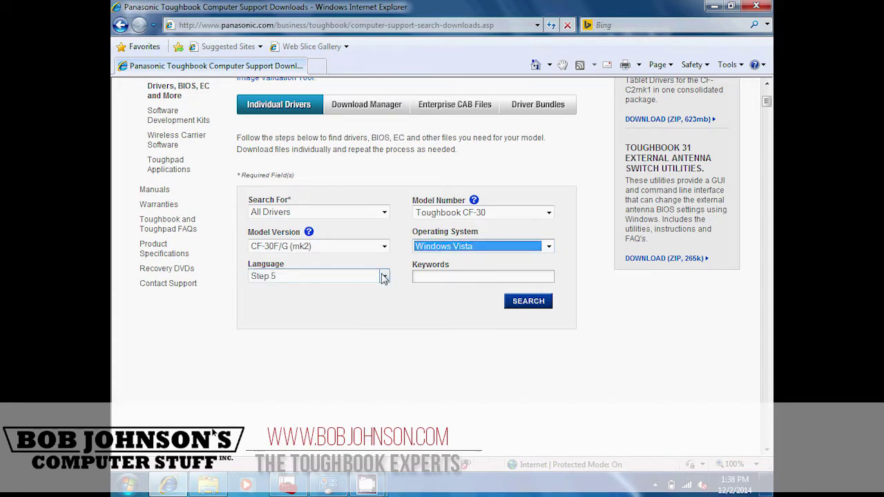
pyautogui.click(528, 302)
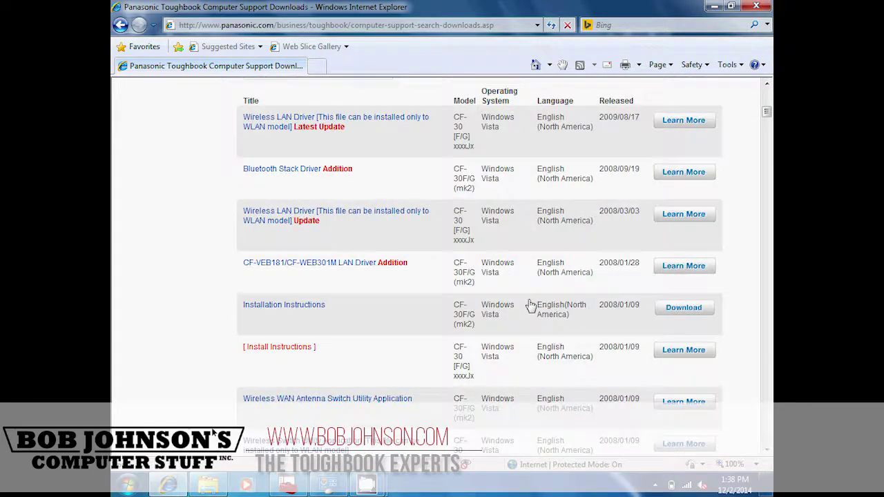
# Download and save the CF-30 Video Driver installer.
pyautogui.scroll(-4, 530, 306)
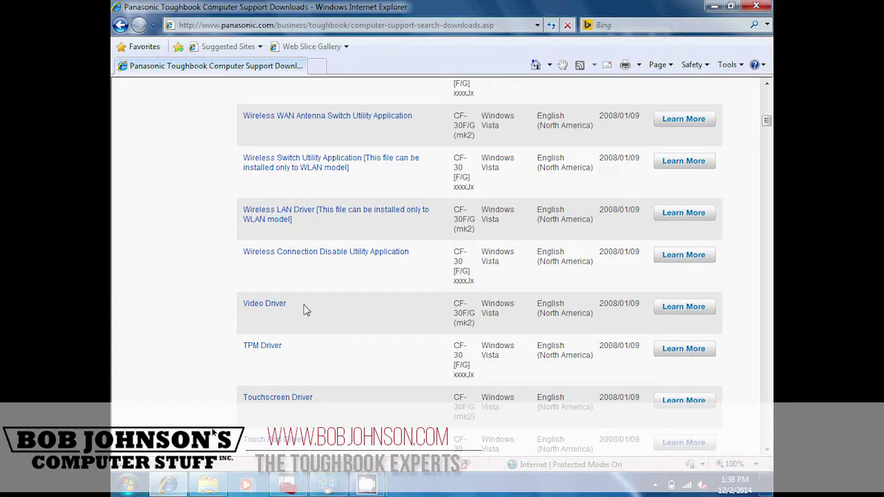
pyautogui.click(276, 304)
pyautogui.click(639, 191)
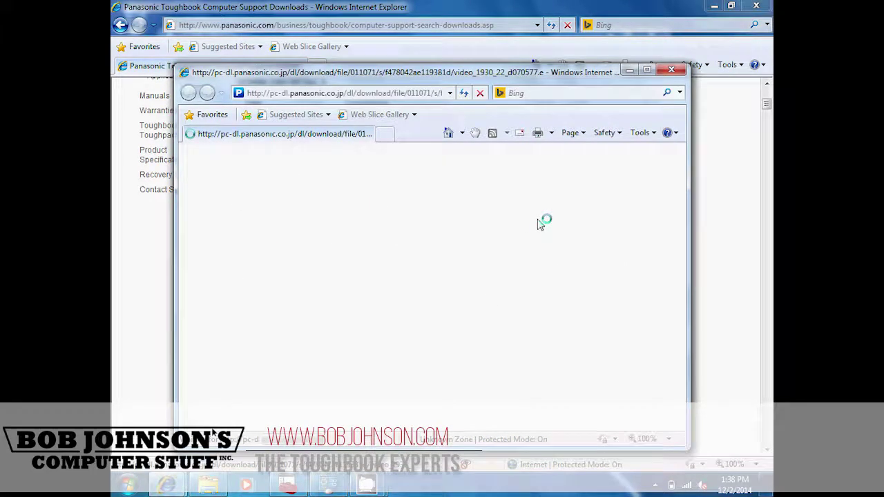
pyautogui.press('Return')
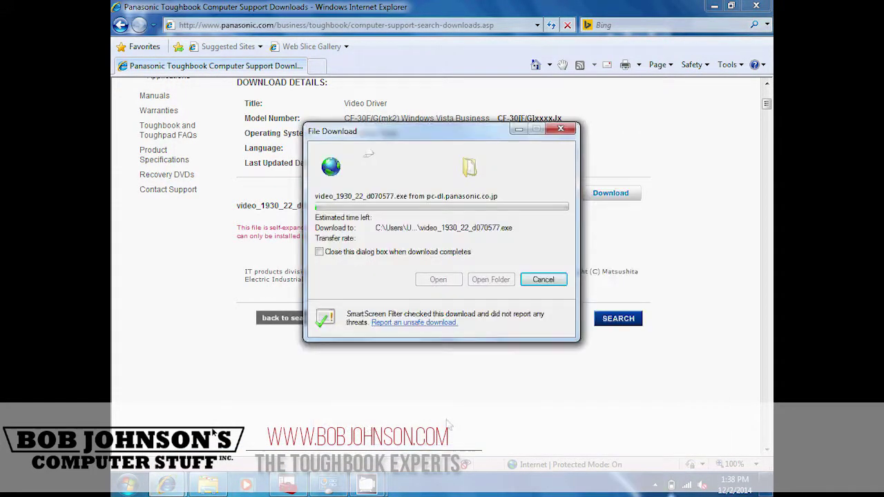
# Back in the results, start downloading the Panasonic Misc Driver newmisc_1930_22_d070385.exe.
pyautogui.click(279, 318)
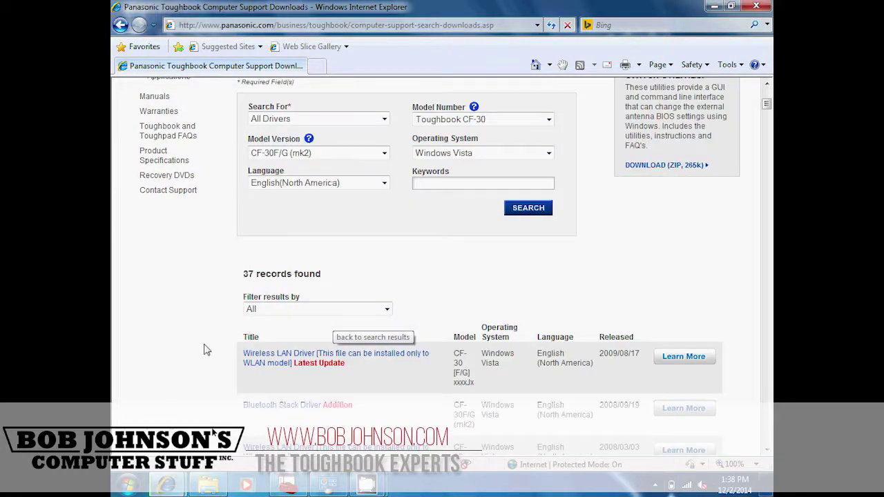
pyautogui.scroll(-5, 204, 349)
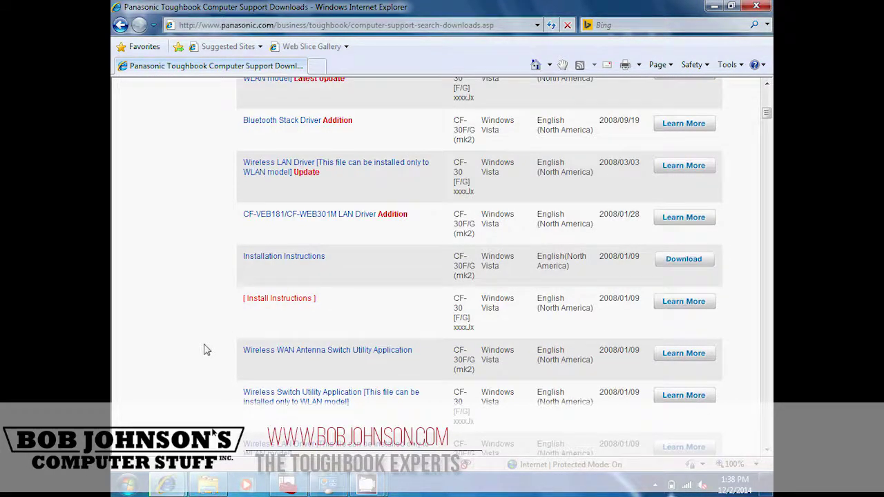
pyautogui.scroll(-3, 204, 349)
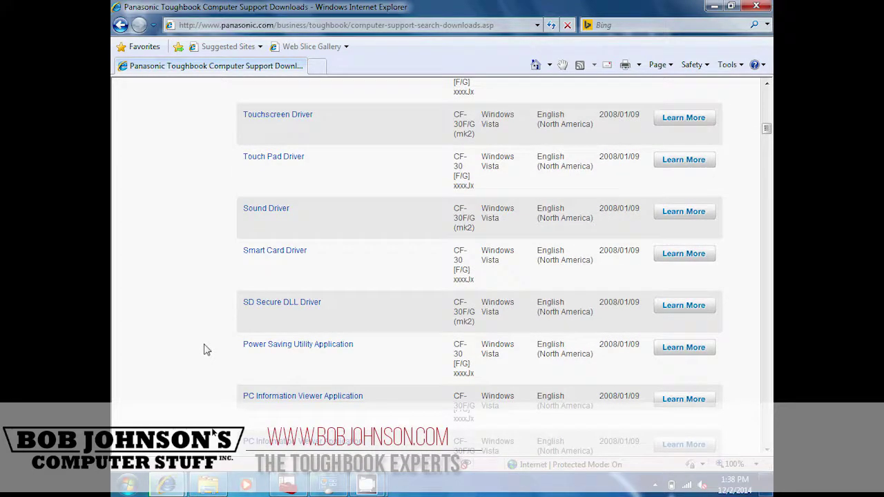
pyautogui.scroll(-4, 204, 350)
pyautogui.click(290, 257)
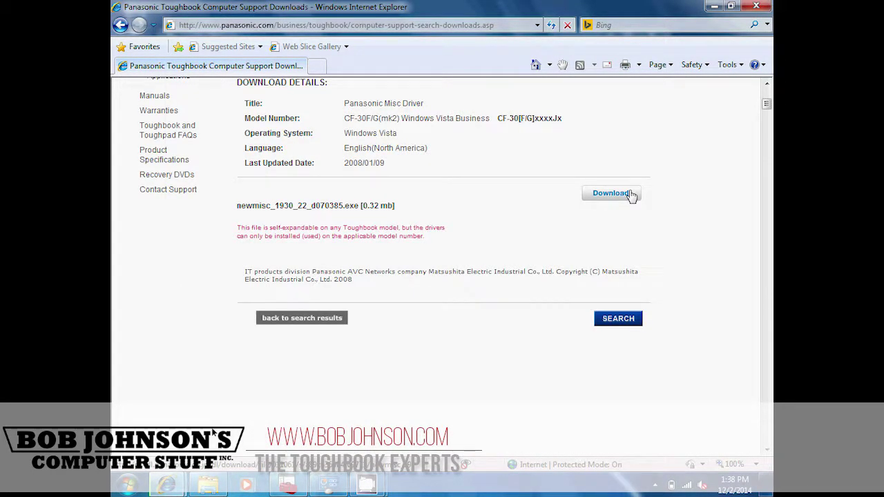
pyautogui.click(611, 194)
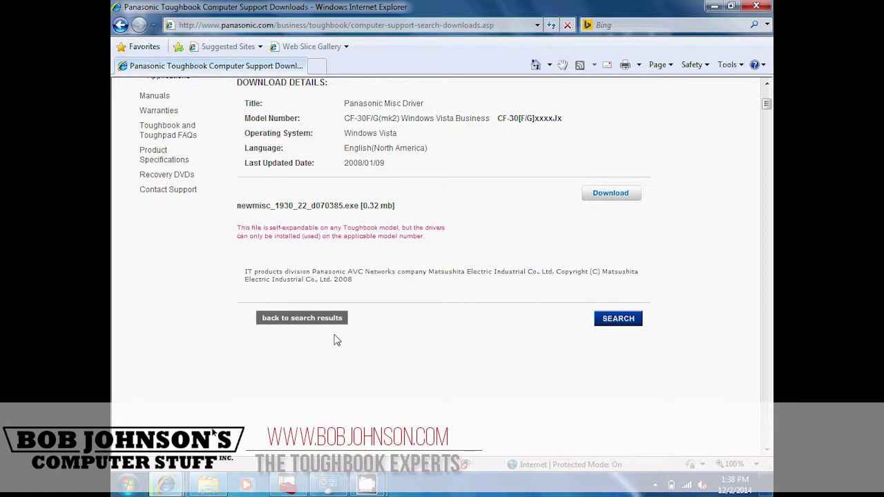
# Save the Intel Extended Thermal Model Driver installer etm_1930_22_d071197.exe to Downloads and return to results.
pyautogui.click(310, 318)
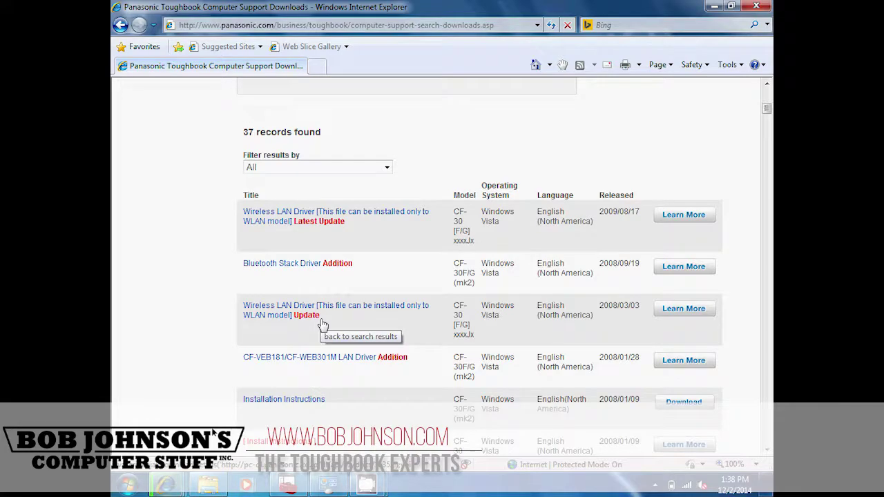
pyautogui.scroll(-8, 322, 324)
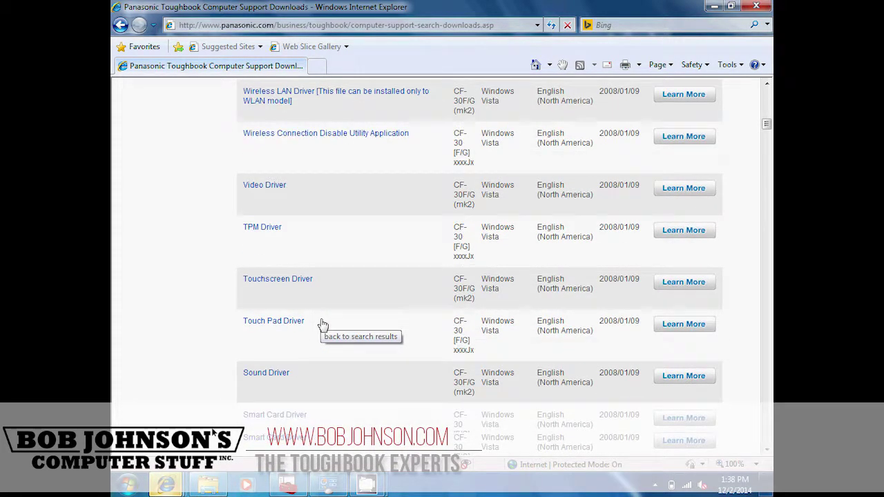
pyautogui.scroll(-5, 322, 325)
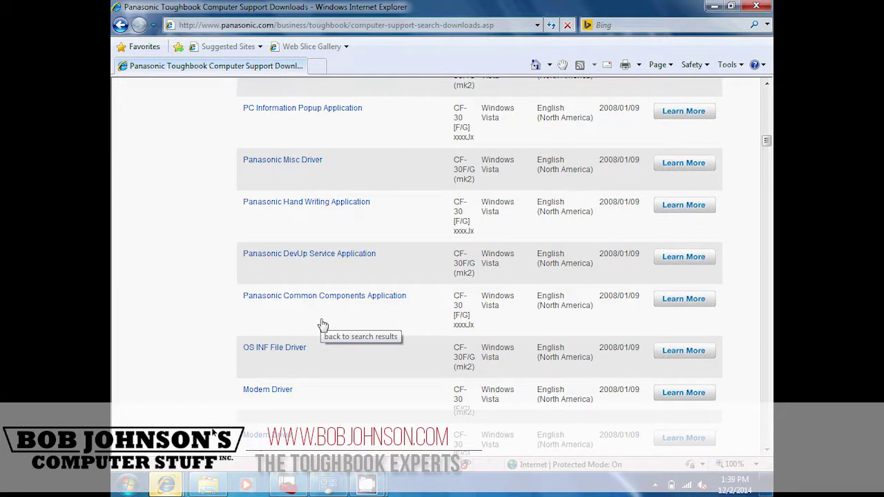
pyautogui.scroll(-5, 321, 324)
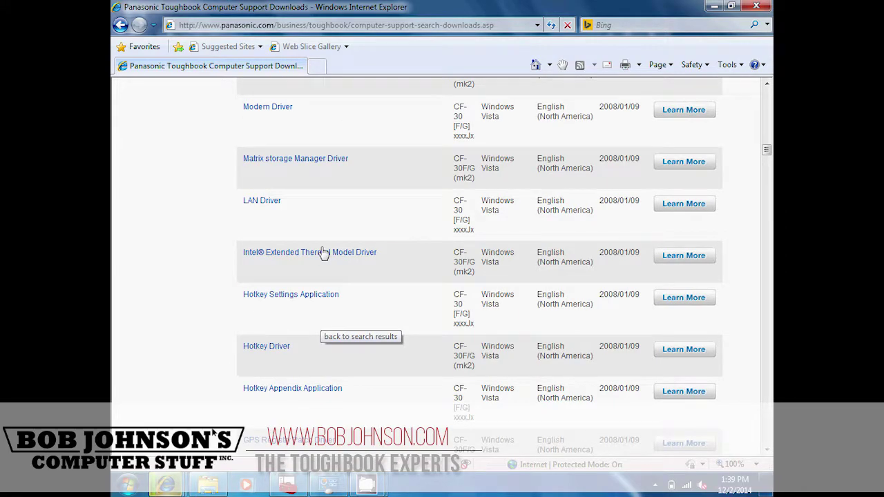
pyautogui.click(323, 253)
pyautogui.click(617, 191)
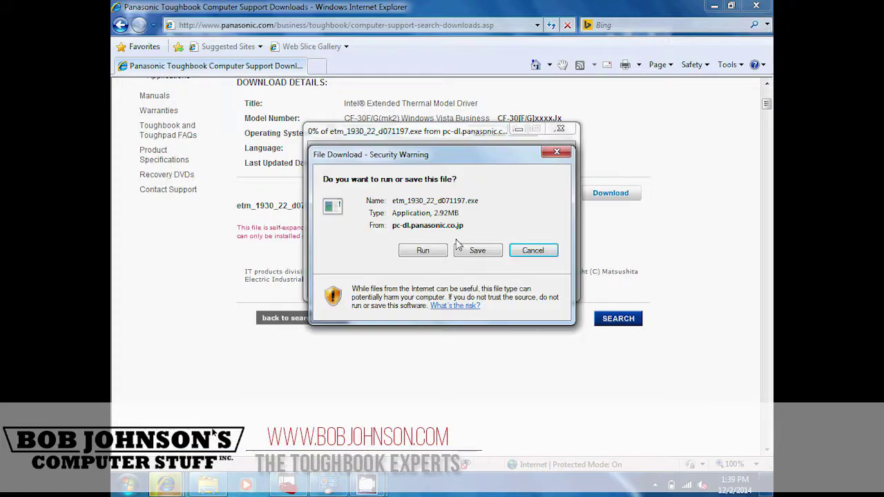
pyautogui.click(533, 251)
pyautogui.press('Return')
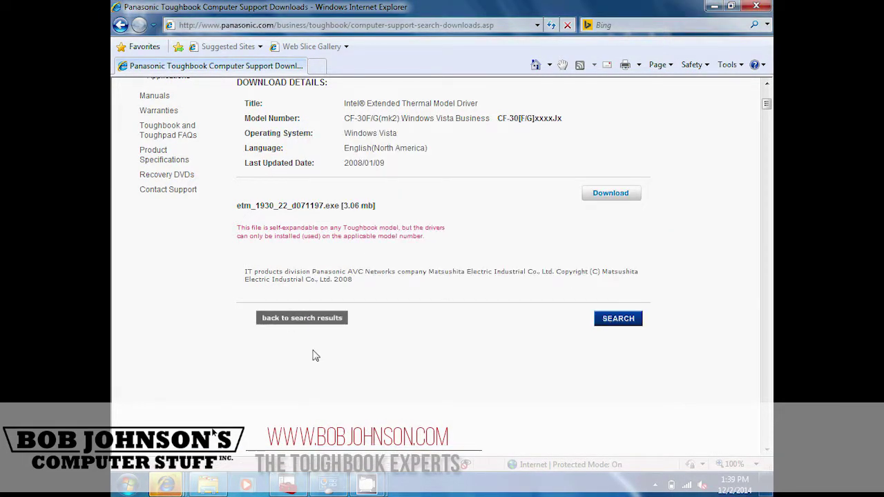
pyautogui.click(290, 320)
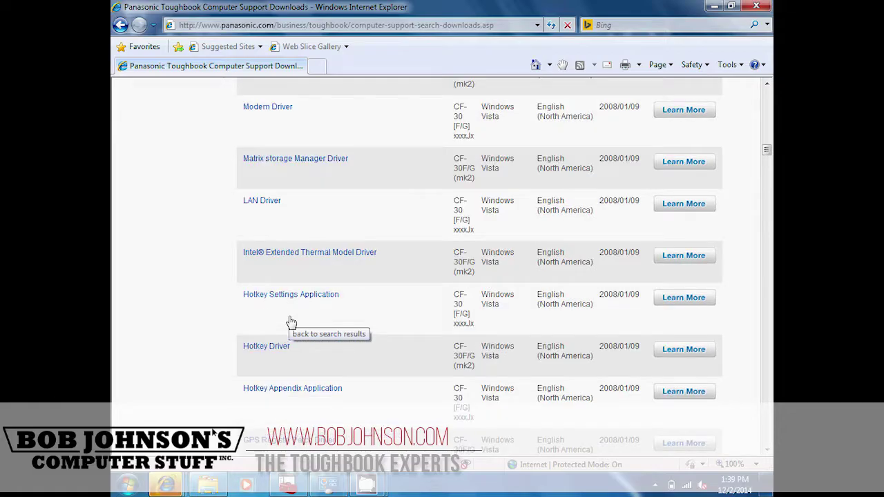
# Save the Hotkey Settings Application installer and return to the driver results.
pyautogui.click(295, 299)
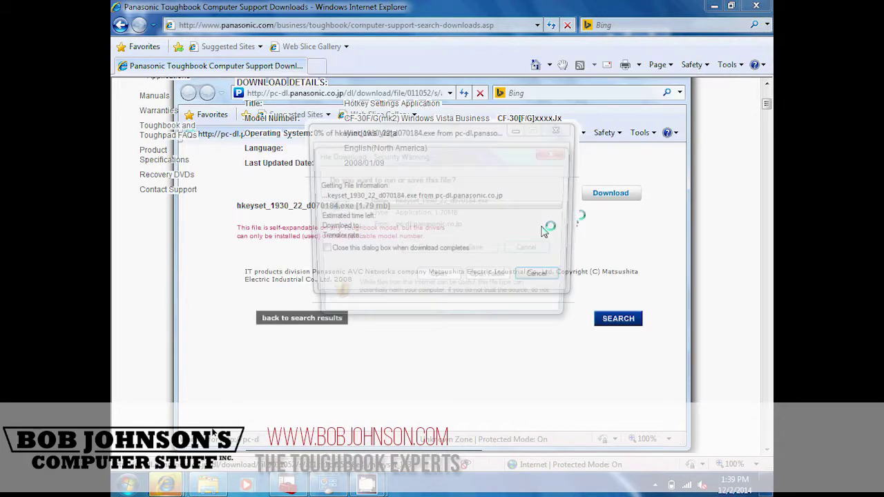
pyautogui.click(476, 251)
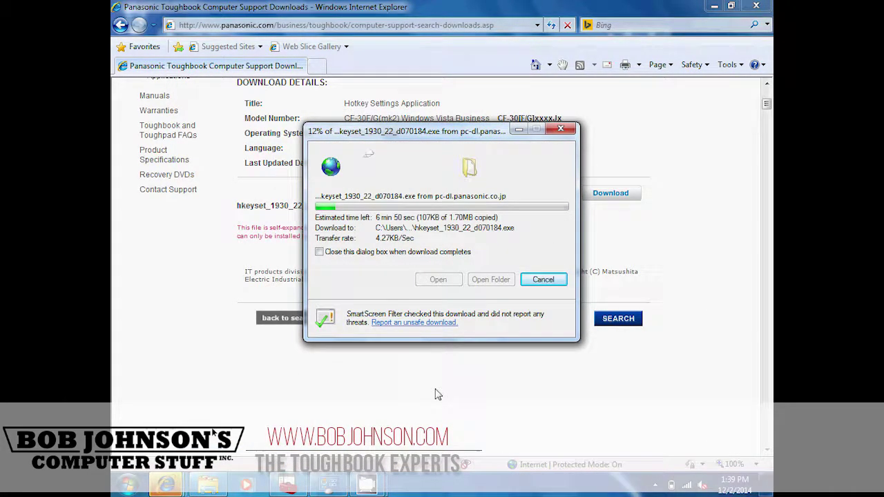
pyautogui.click(315, 324)
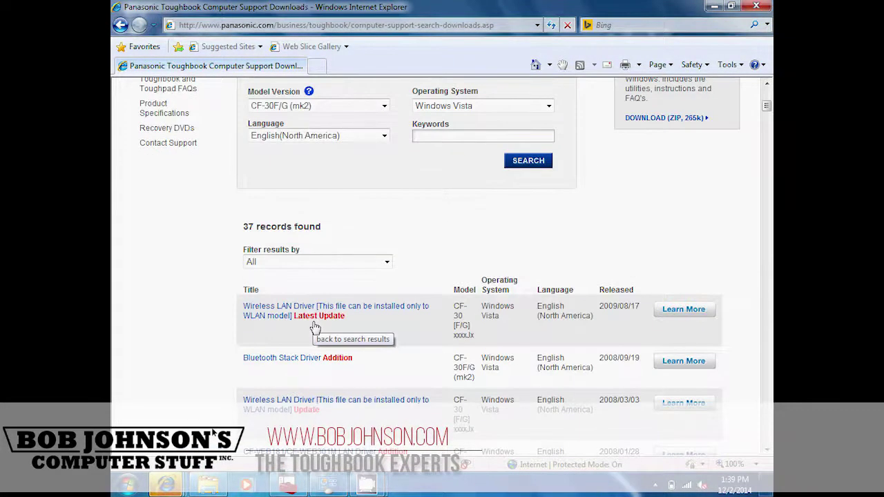
# Download and save the Hotkey Driver installer hotkey_1930_22_d060970.exe, then return to the 37 results.
pyautogui.scroll(-5, 315, 326)
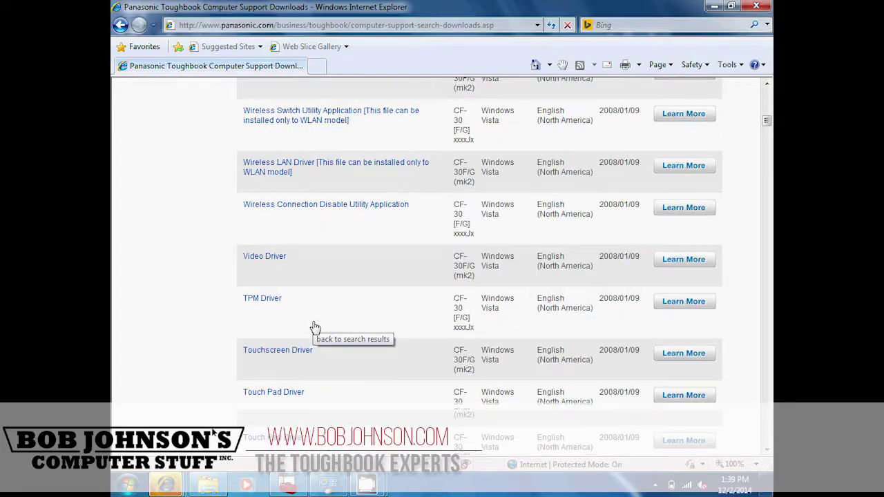
pyautogui.scroll(-5, 315, 326)
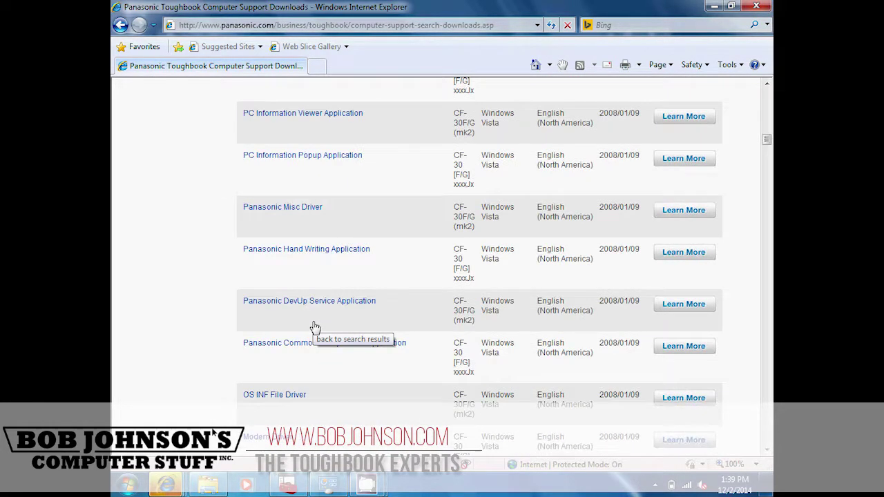
pyautogui.scroll(-5, 315, 326)
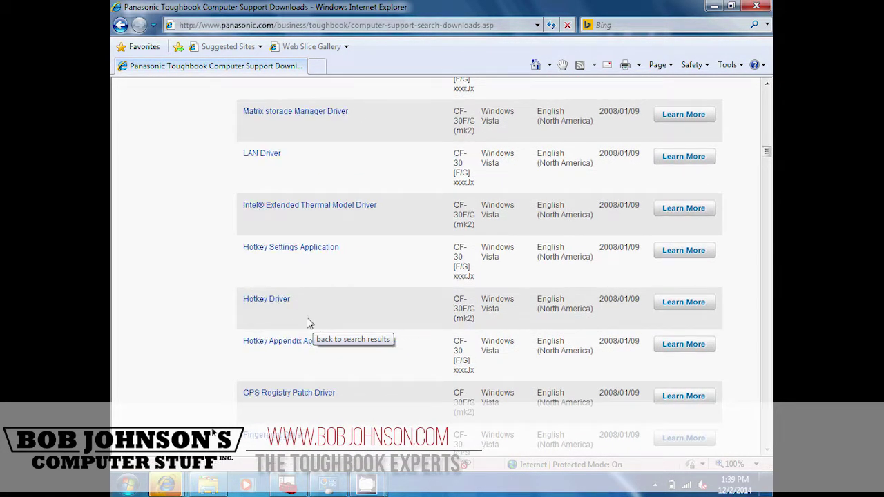
pyautogui.click(277, 306)
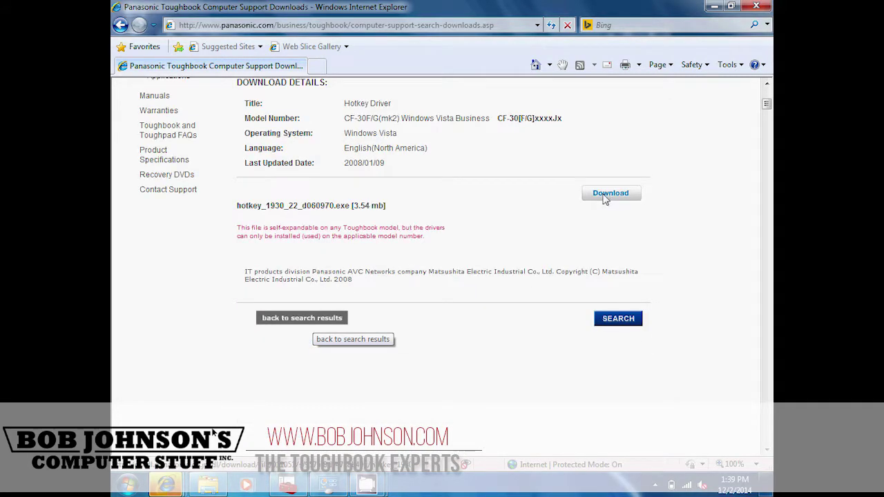
pyautogui.click(605, 195)
pyautogui.click(476, 251)
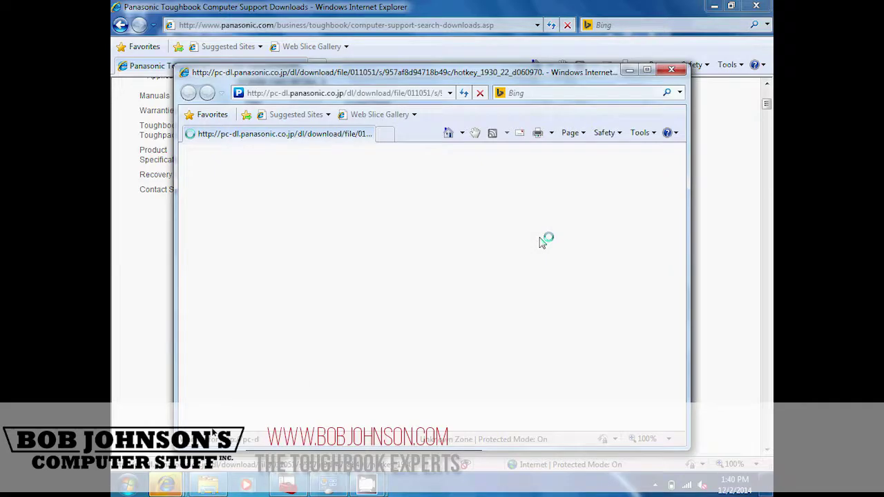
pyautogui.press('Return')
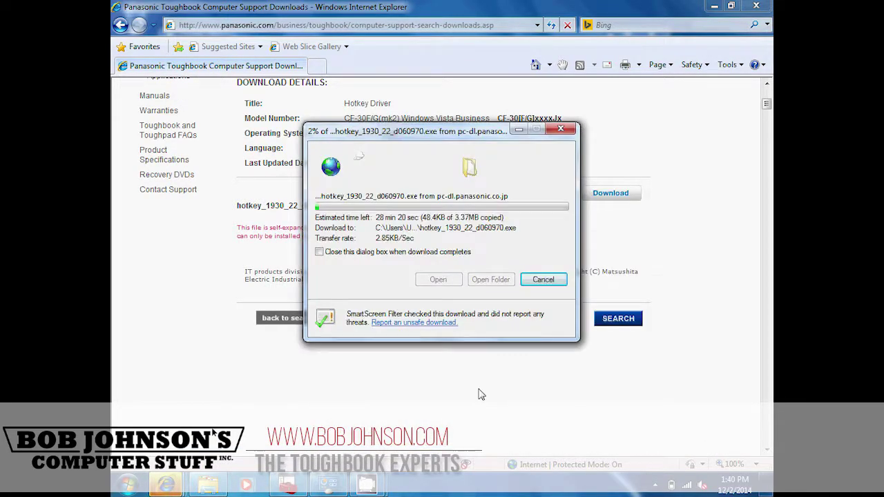
pyautogui.click(287, 317)
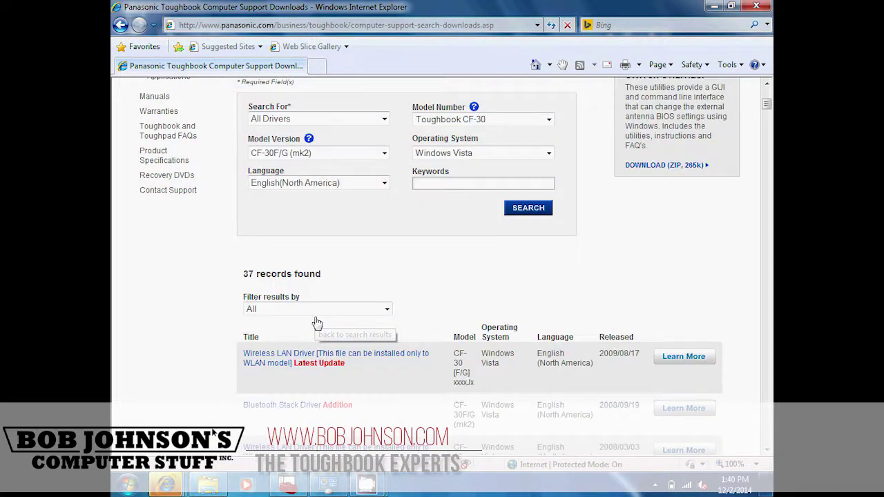
# Download hkeyapp_1930_22_d071066.exe (1.84MB) from the Hotkey Appendix Application page and close the Hotkey Driver notice.
pyautogui.scroll(-4, 316, 323)
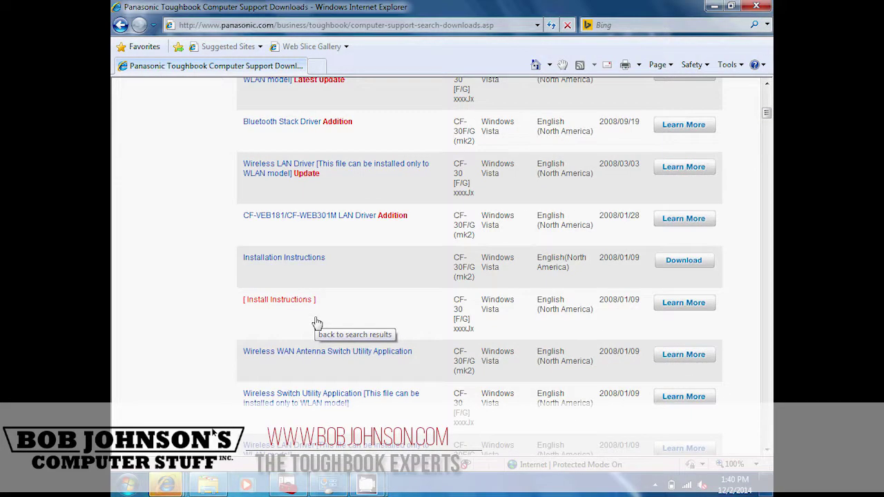
pyautogui.scroll(-5, 317, 324)
pyautogui.scroll(-3, 317, 323)
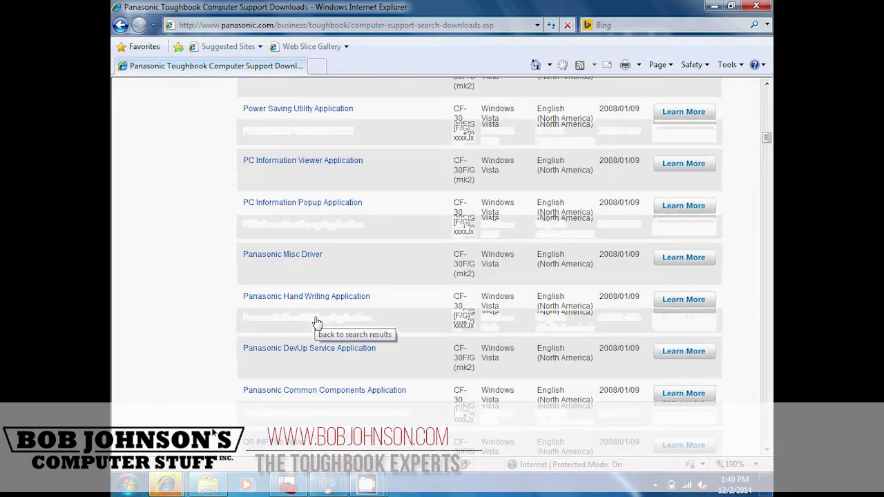
pyautogui.scroll(3, 316, 324)
pyautogui.scroll(-5, 316, 324)
pyautogui.scroll(1, 316, 323)
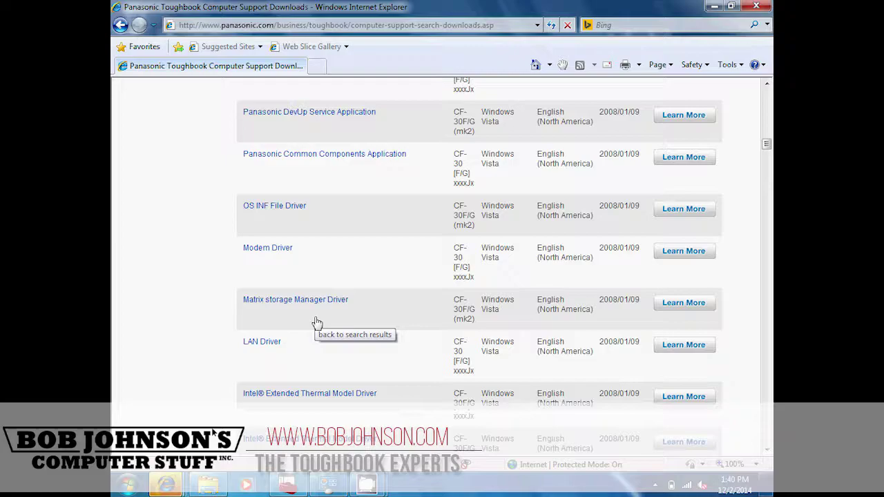
pyautogui.scroll(-4, 316, 324)
pyautogui.click(297, 296)
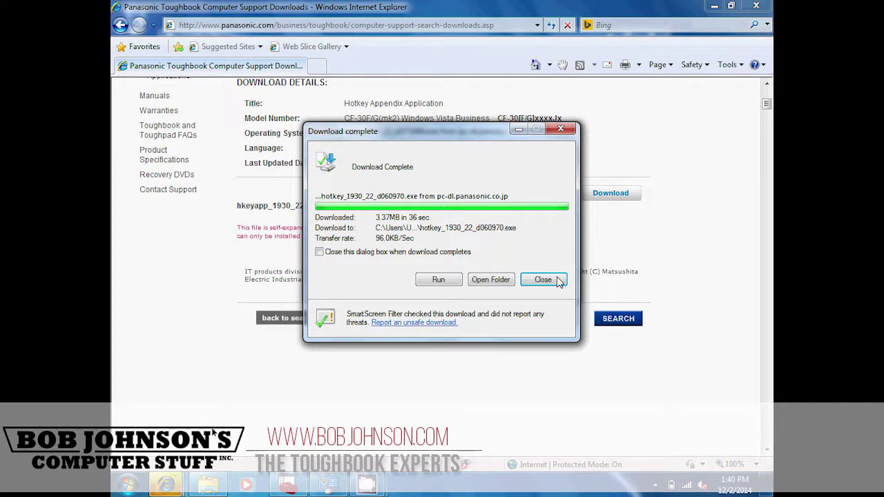
pyautogui.click(543, 280)
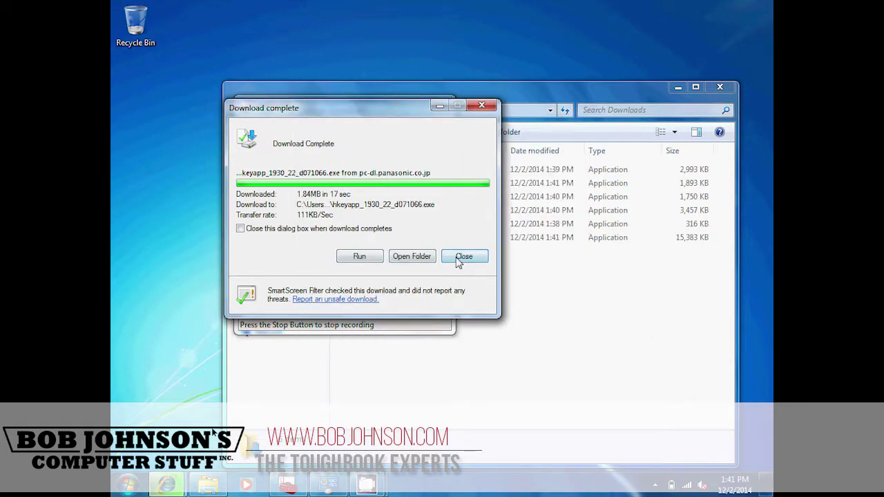
# Close the Download complete dialog to reveal the six CF-30 installers in Downloads.
pyautogui.click(463, 257)
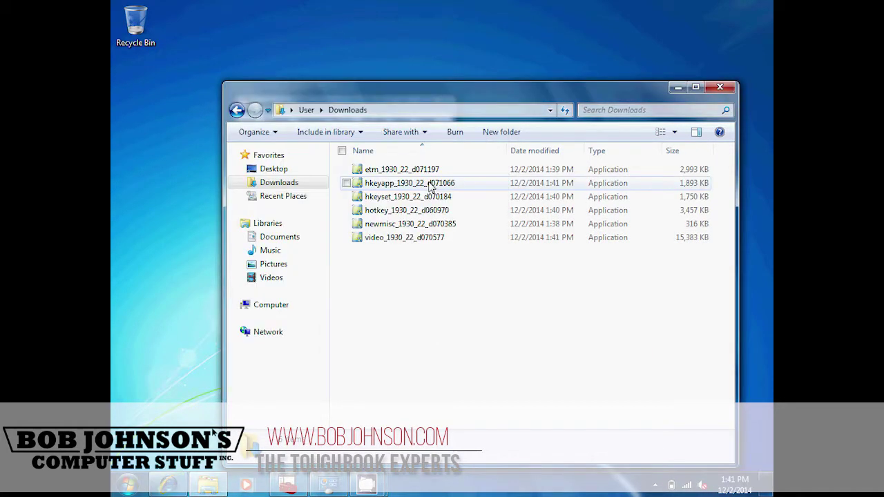